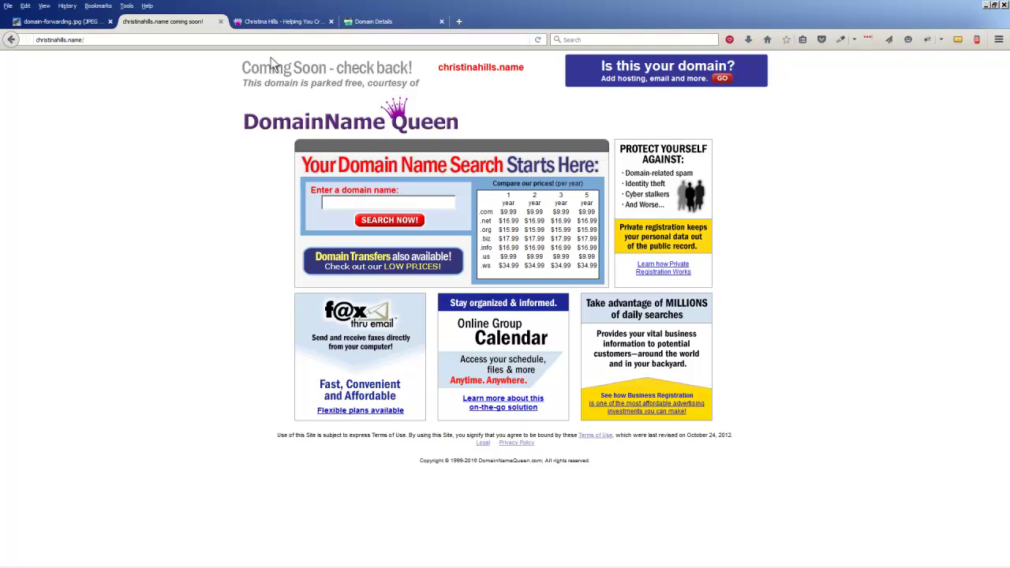
# Compare the parked christinahills.name page with the live Christina Hills site, ending on the live site.
pyautogui.click(271, 23)
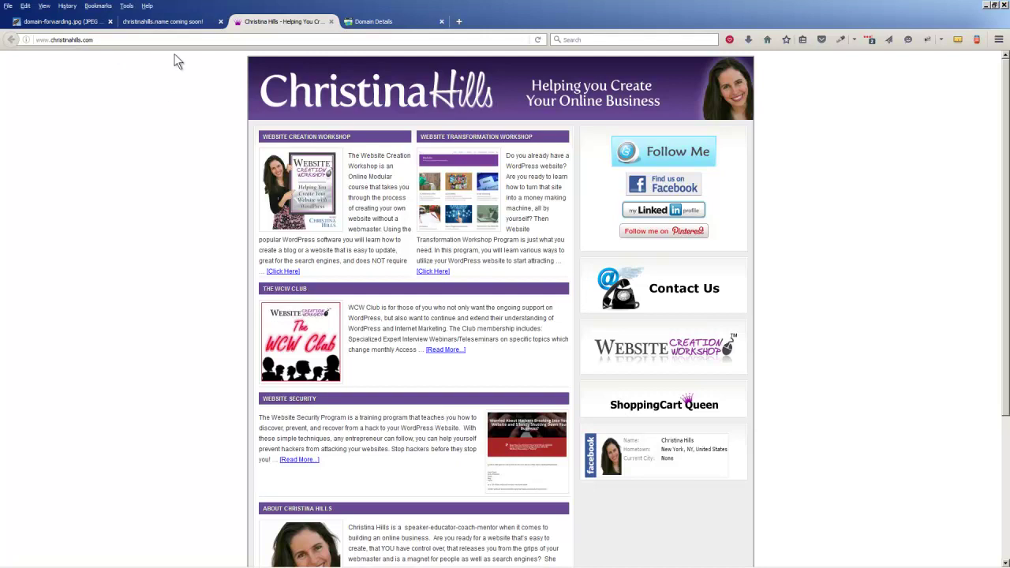
pyautogui.click(172, 24)
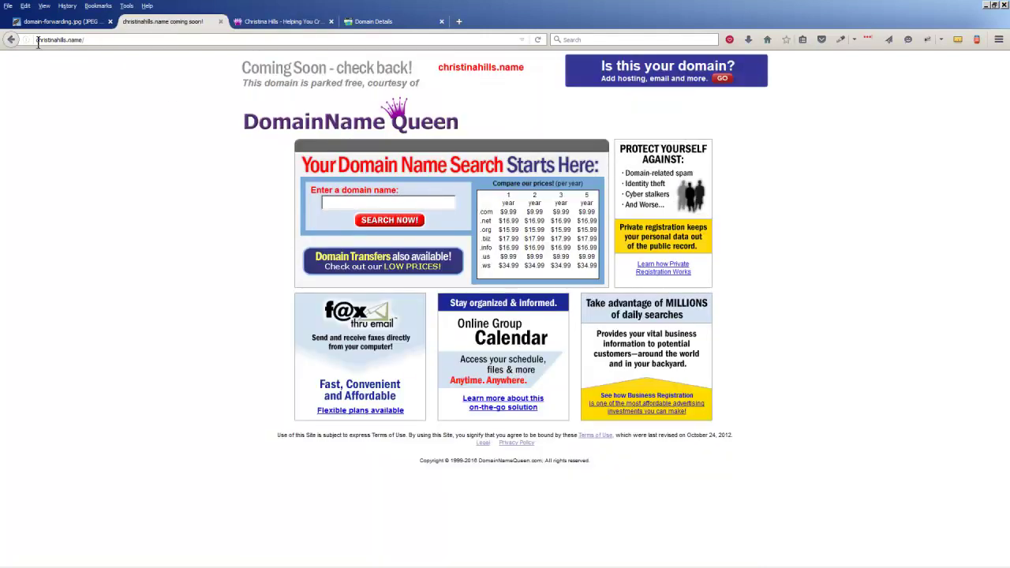
pyautogui.click(90, 41)
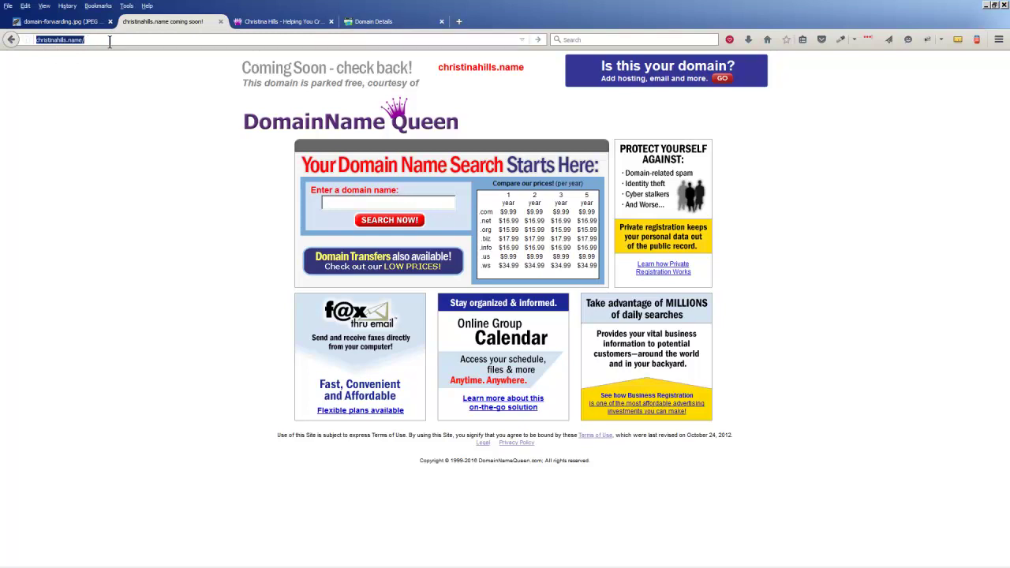
pyautogui.click(109, 42)
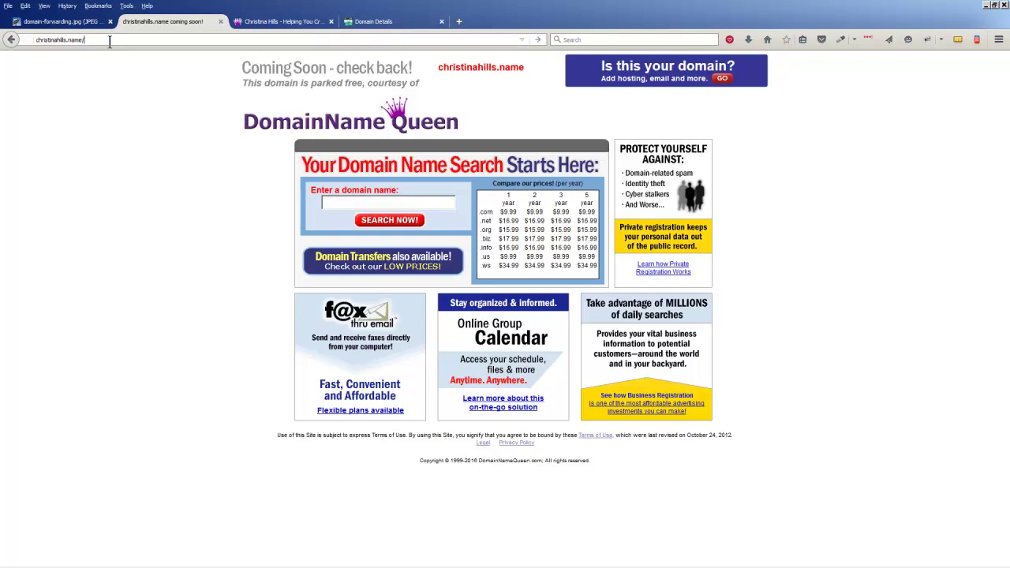
pyautogui.click(271, 25)
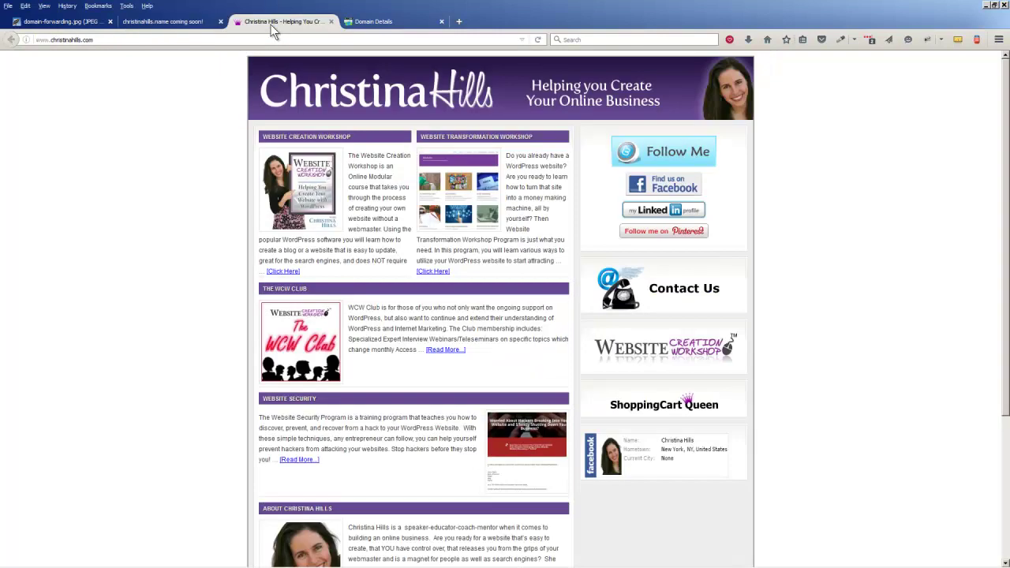
# Switch between the live Christina Hills site and the parked christinahills.name Coming Soon page, ending on the parked page.
pyautogui.click(195, 29)
pyautogui.click(164, 109)
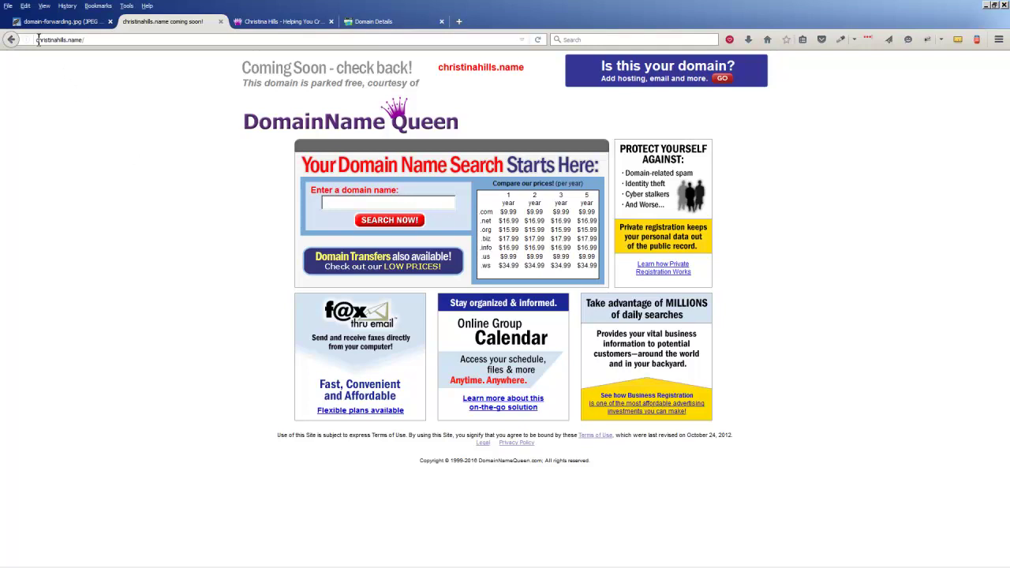
pyautogui.click(270, 28)
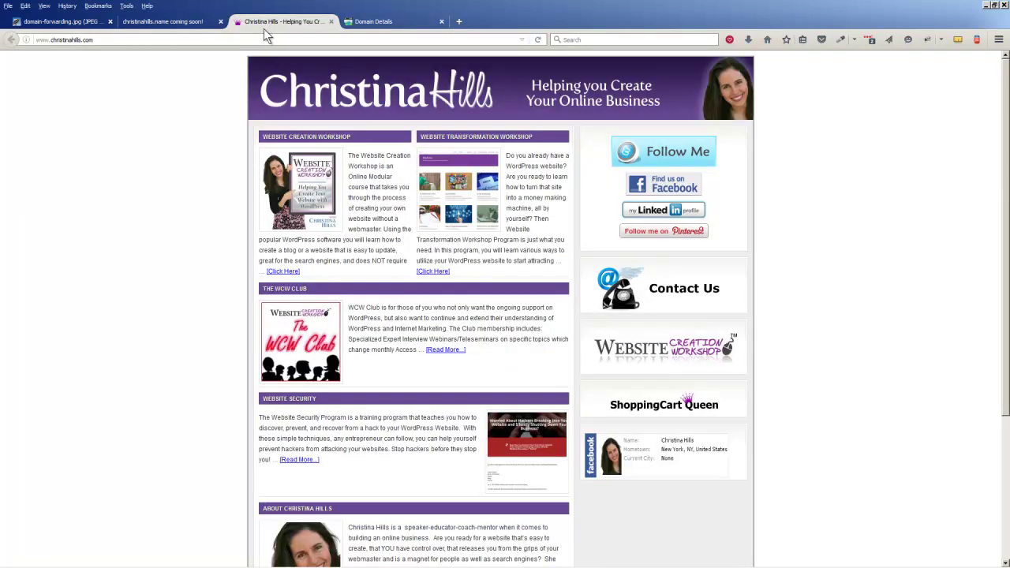
pyautogui.click(193, 27)
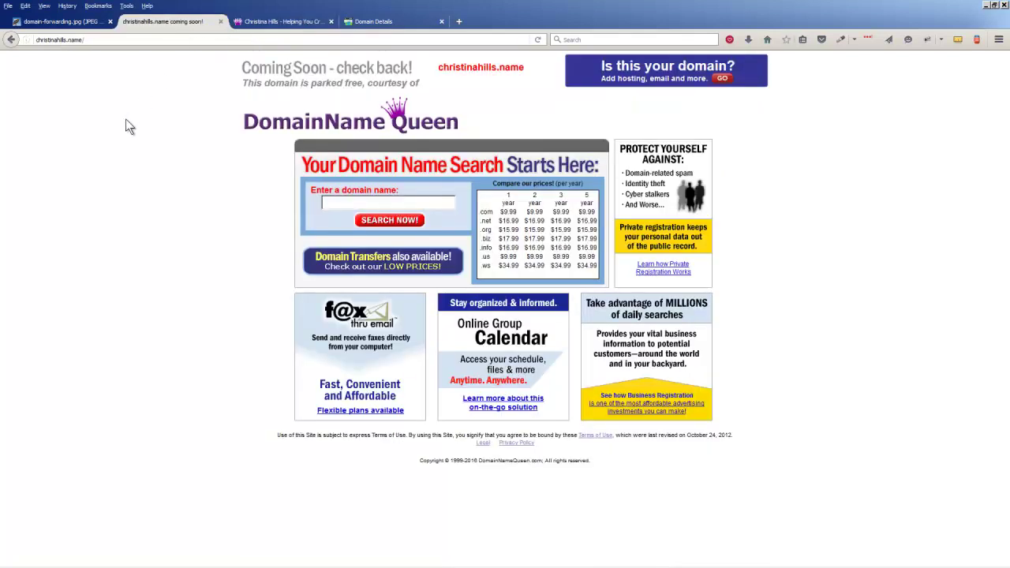
pyautogui.click(261, 27)
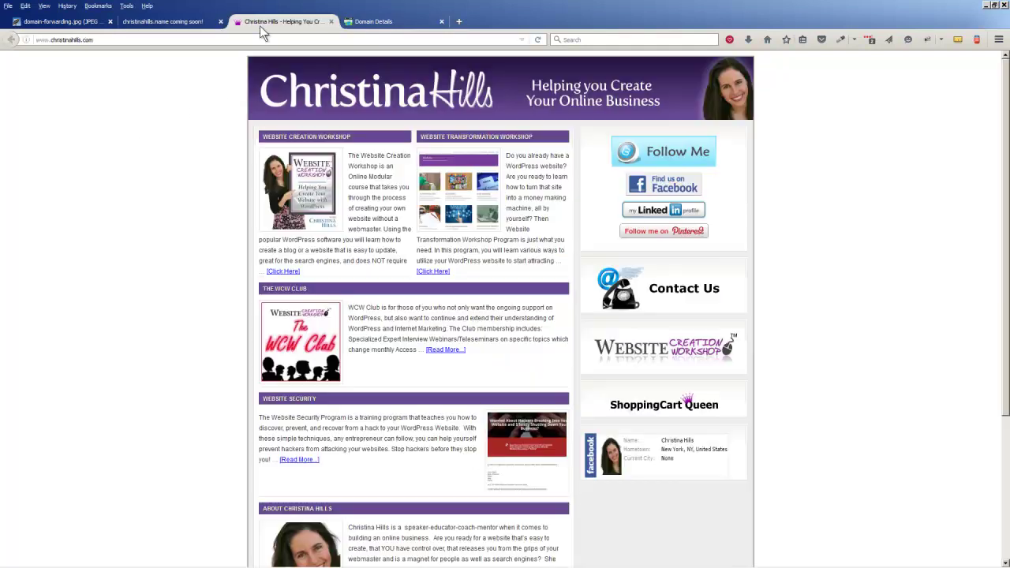
pyautogui.click(169, 22)
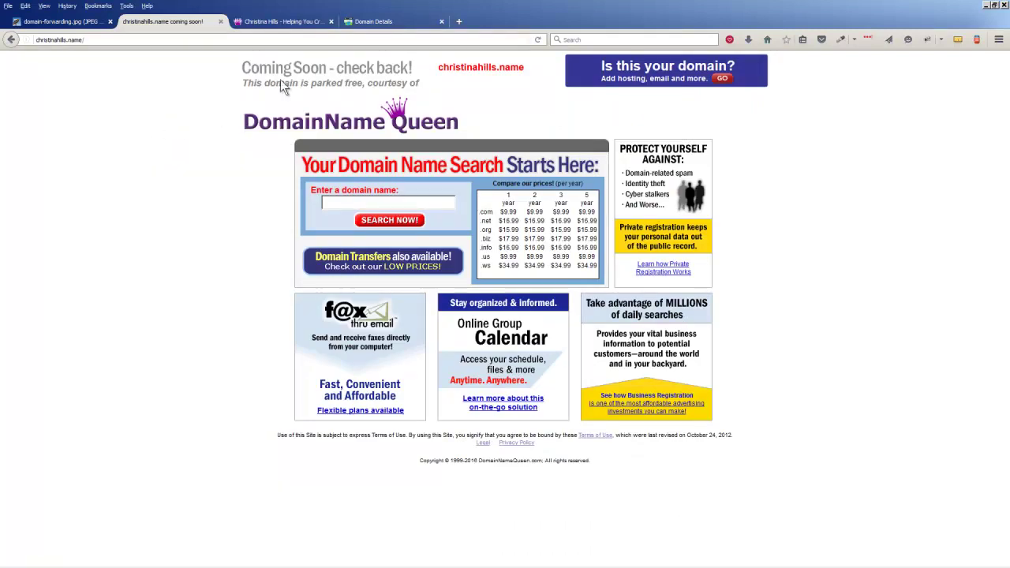
# Show CHRISTINAHILLS.NAME's Domain Details, with forwarding Off and 0 subdomains forwarded.
pyautogui.click(376, 25)
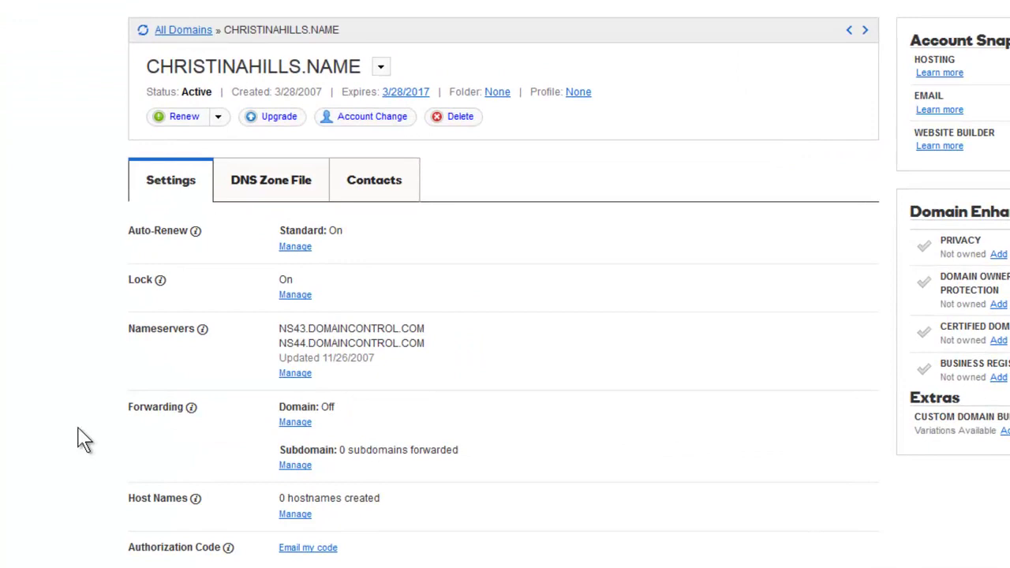
pyautogui.click(294, 423)
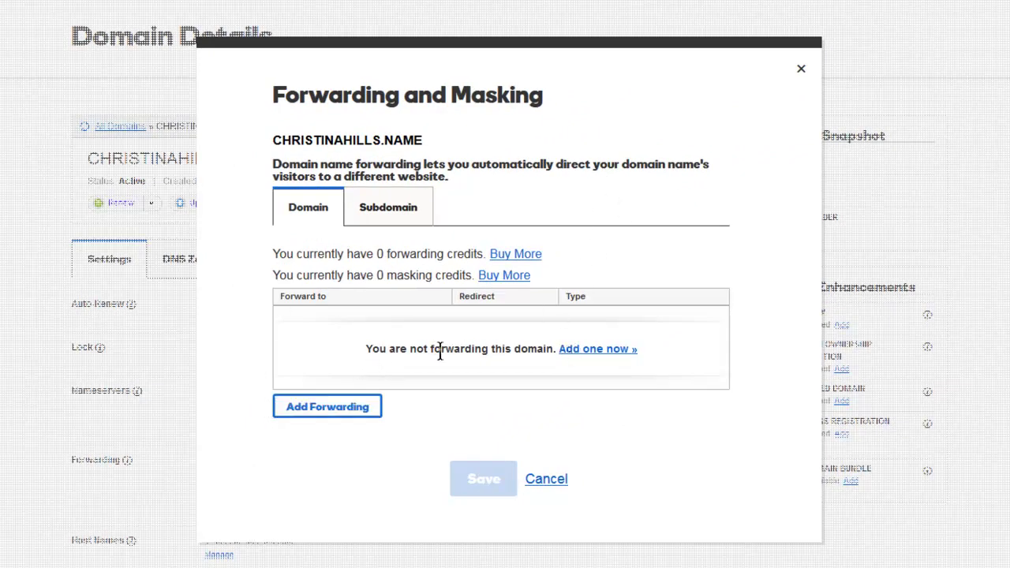
pyautogui.click(589, 351)
pyautogui.click(394, 161)
pyautogui.write('ww')
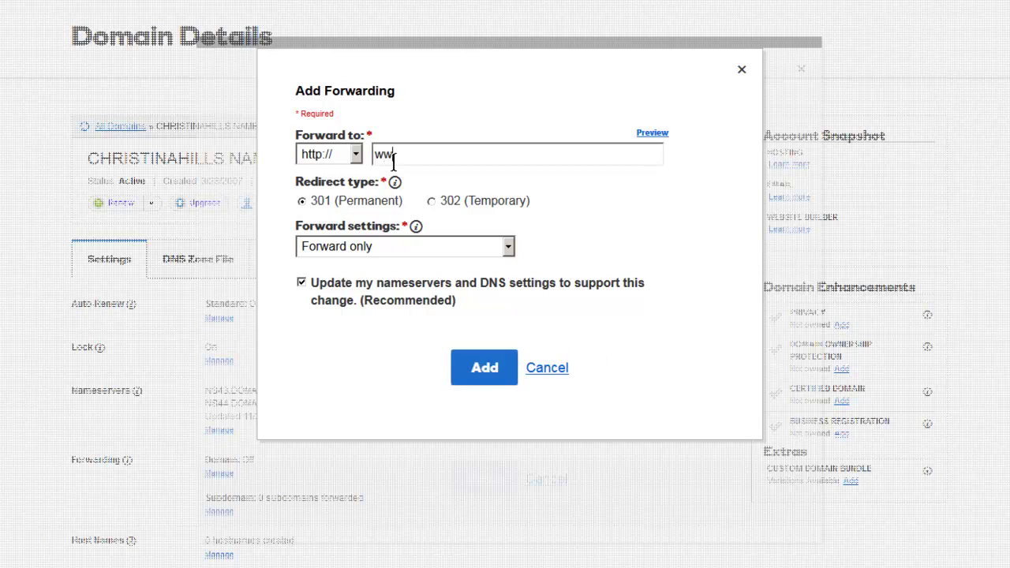
pyautogui.write('w.christinahills.com')
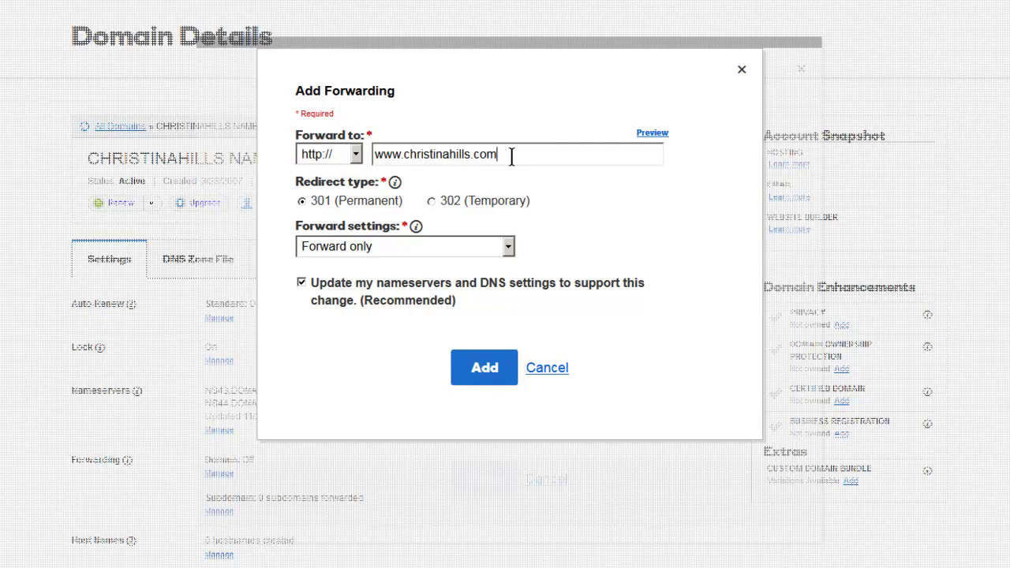
pyautogui.click(494, 375)
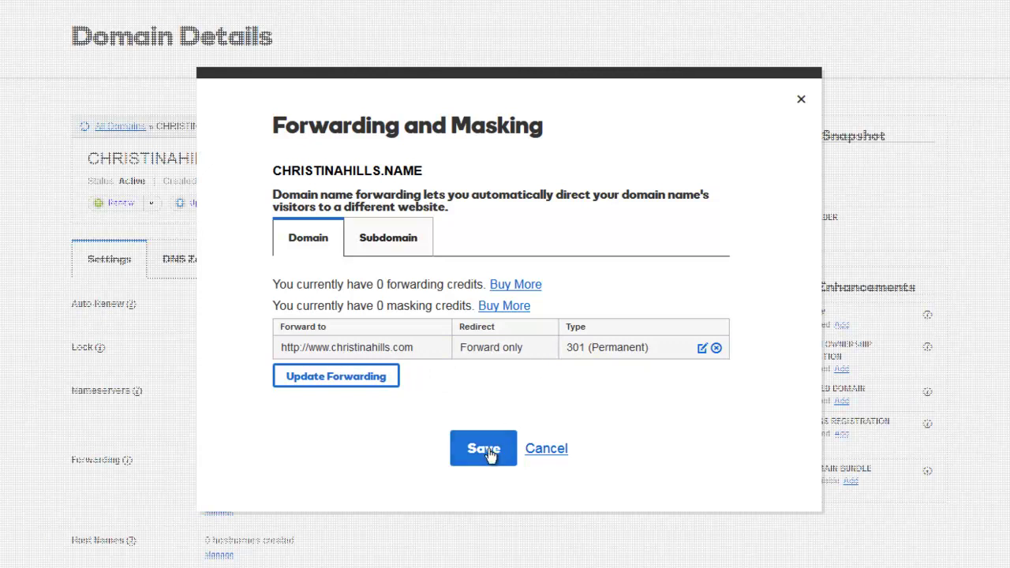
pyautogui.click(699, 350)
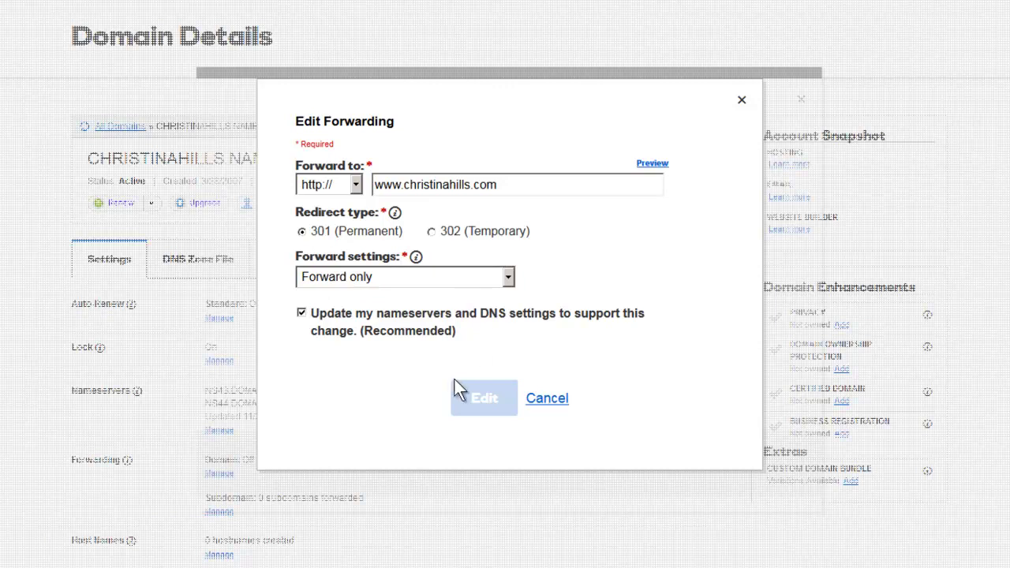
pyautogui.click(545, 400)
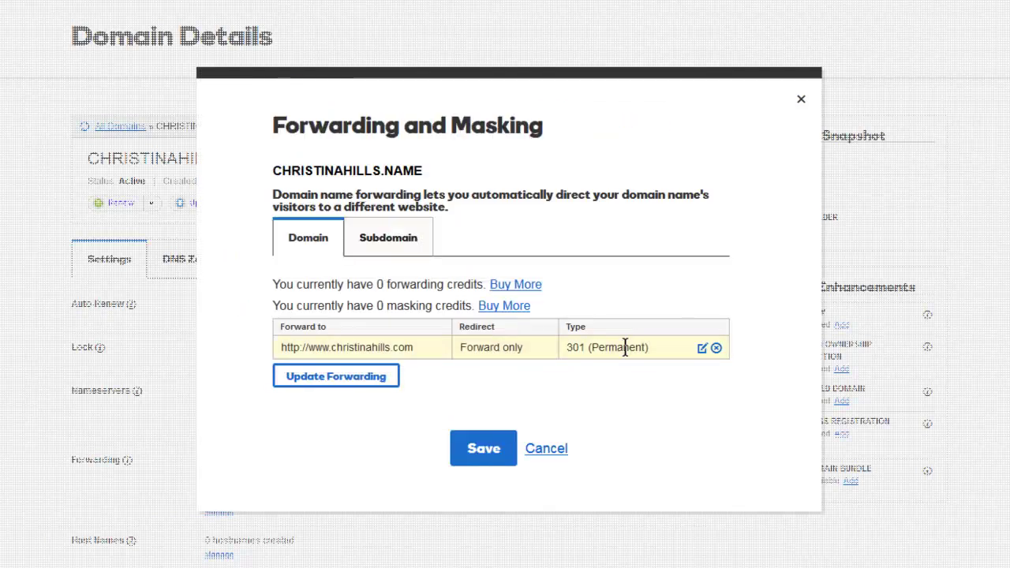
pyautogui.click(488, 439)
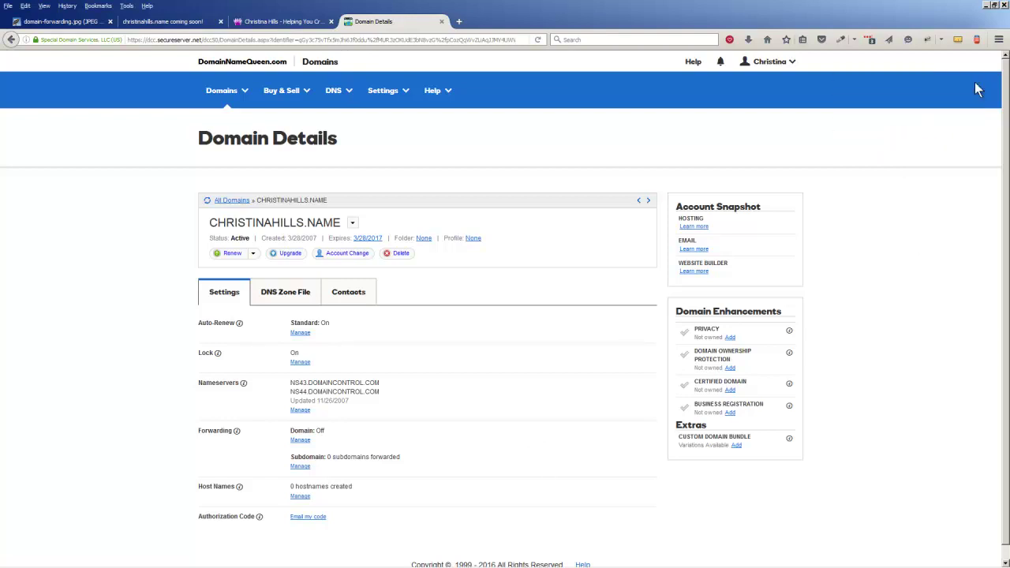
pyautogui.click(972, 82)
pyautogui.click(539, 41)
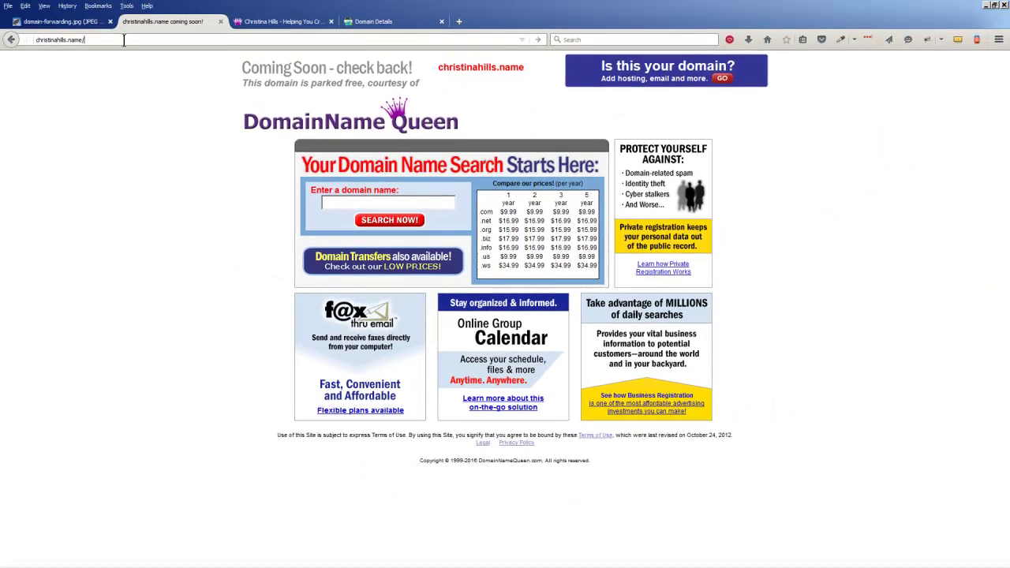
pyautogui.click(125, 39)
pyautogui.hotkey('ctrl', 'c')
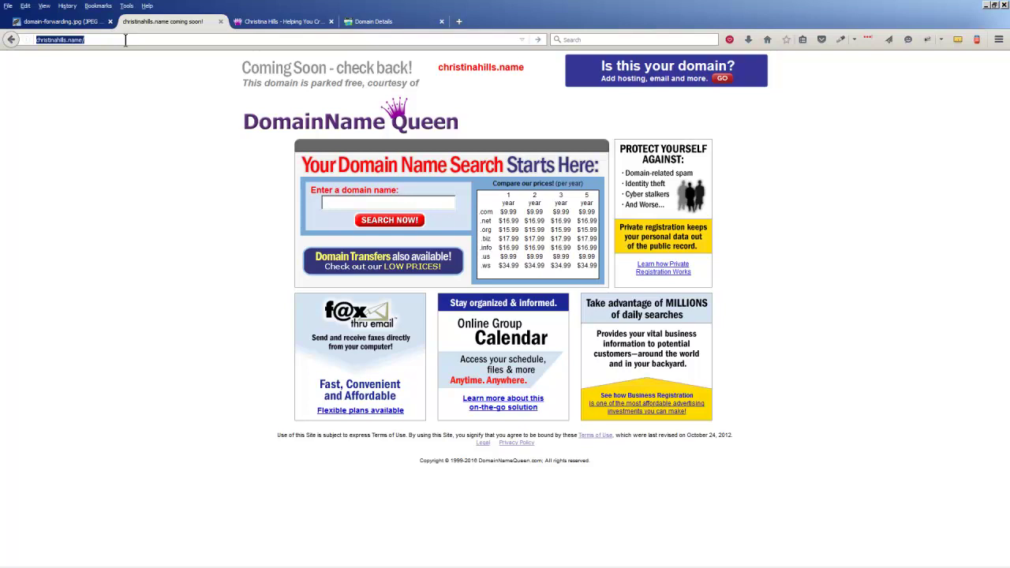
# Load christinahills.name/ in a new tab, see it still parked, and return to Domain Details.
pyautogui.click(460, 23)
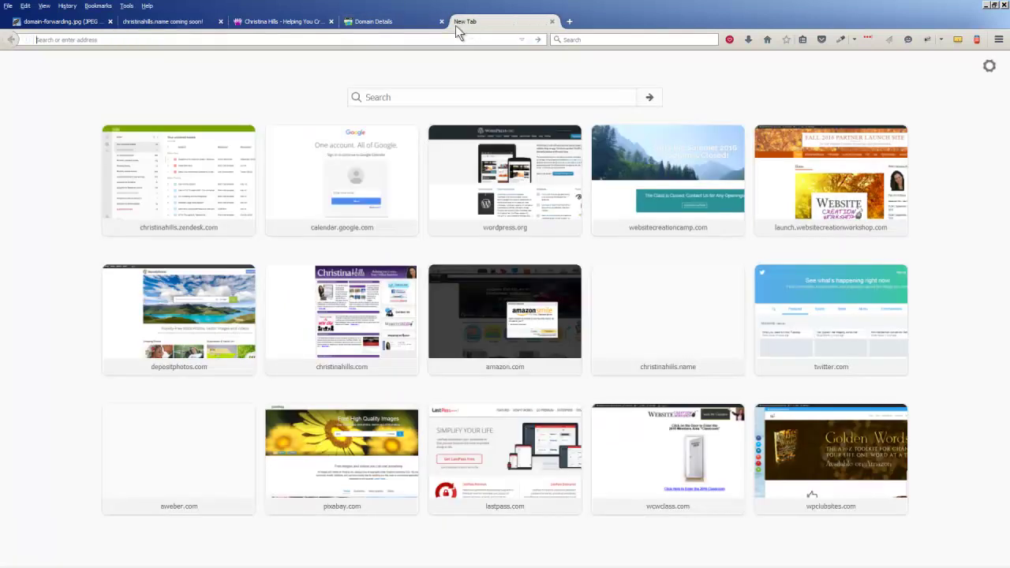
pyautogui.hotkey('ctrl', 'v')
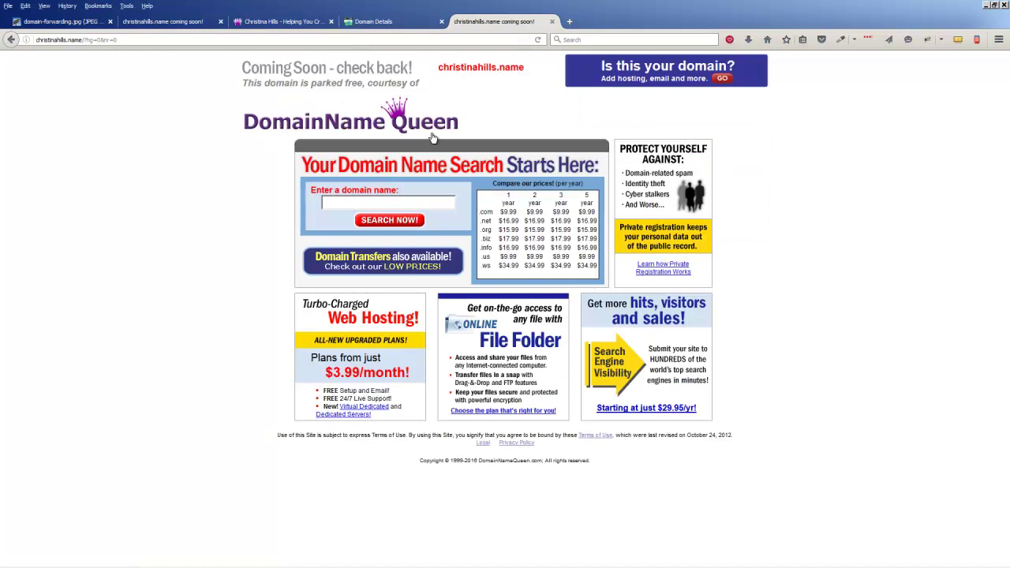
pyautogui.click(537, 40)
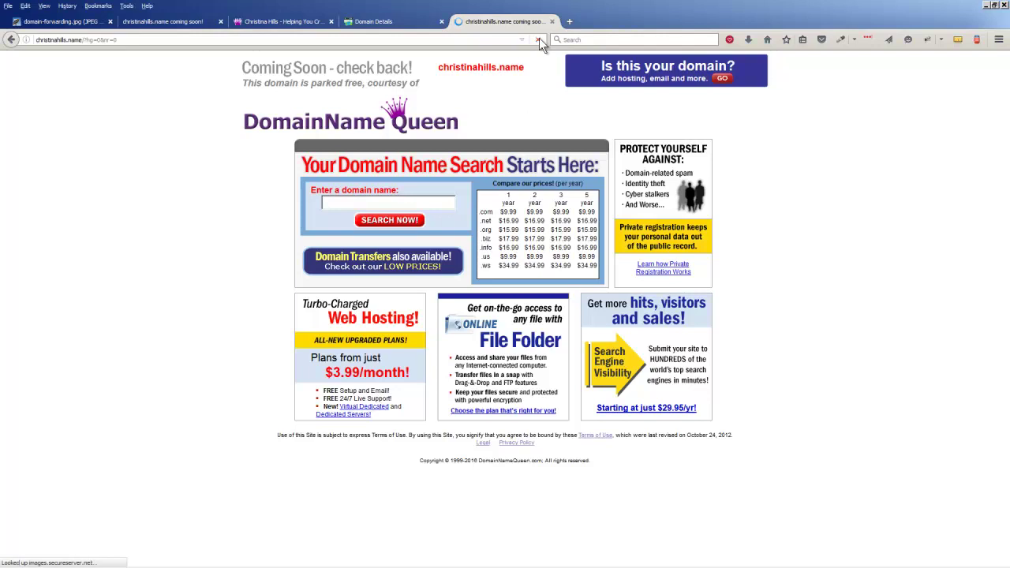
pyautogui.click(376, 23)
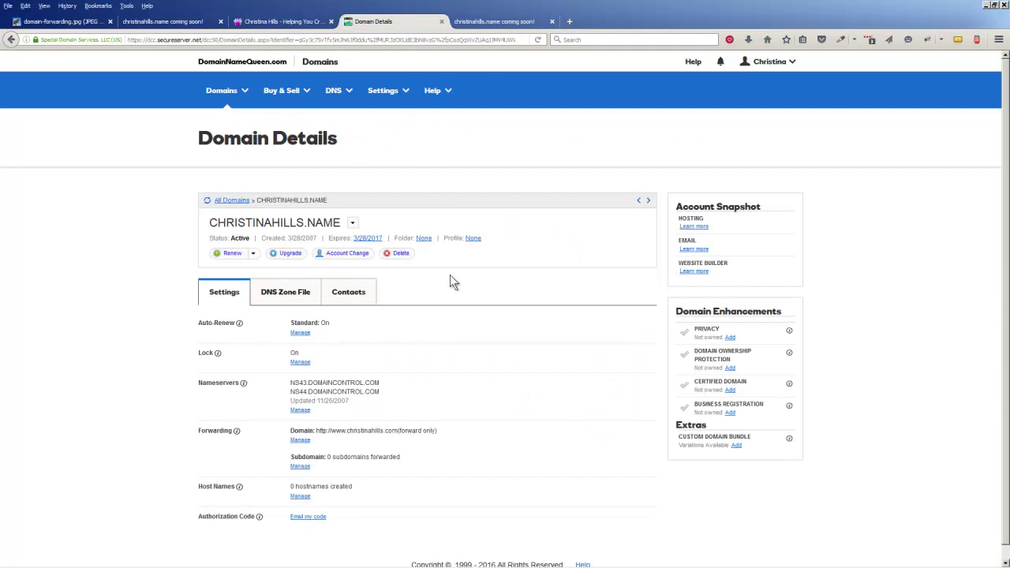
# Launch Google Chrome from the Start menu.
pyautogui.moveTo(150, 565)
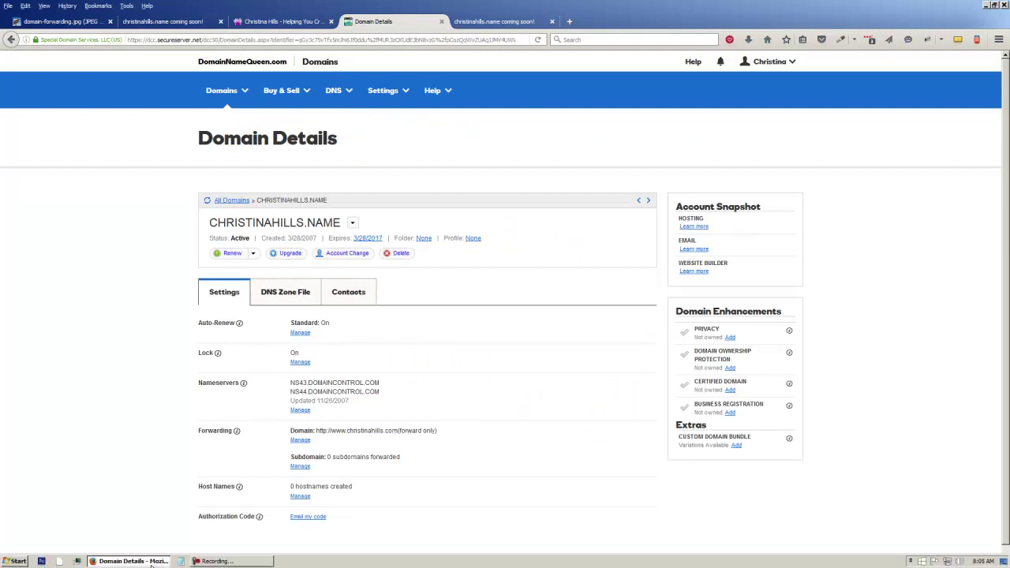
pyautogui.click(15, 561)
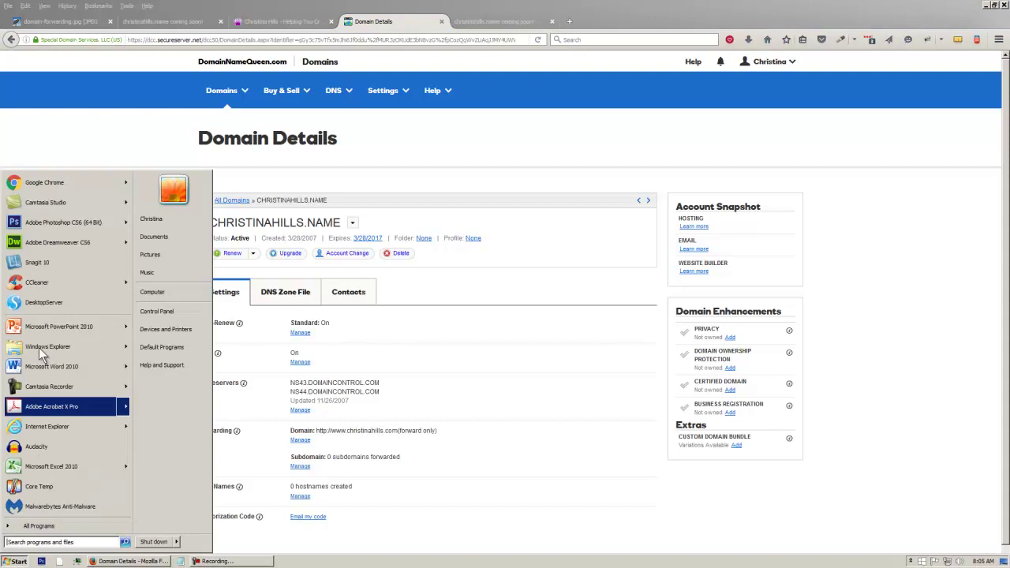
pyautogui.click(45, 184)
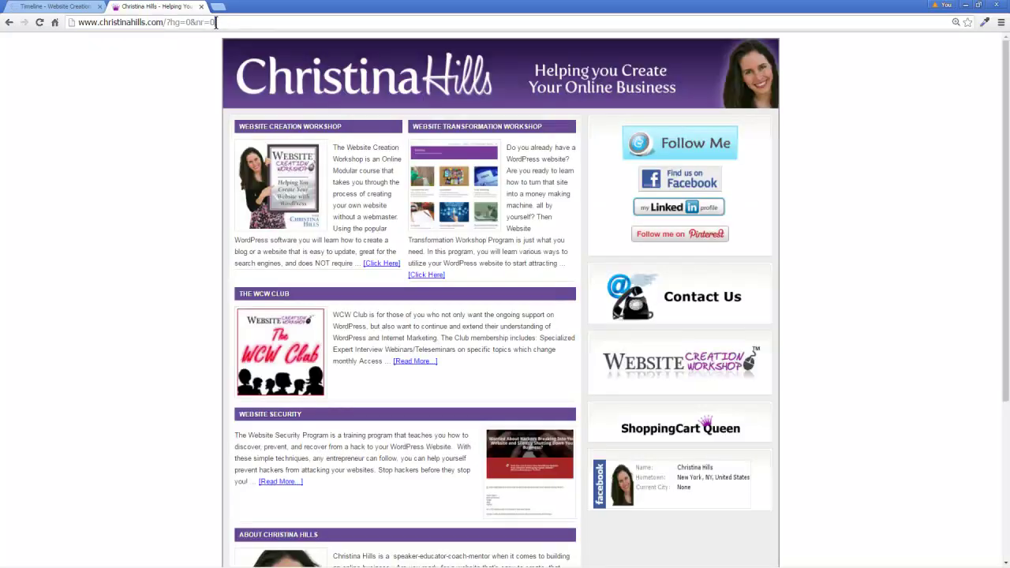
pyautogui.moveTo(217, 22); pyautogui.dragTo(79, 22)
pyautogui.press('BackSpace')
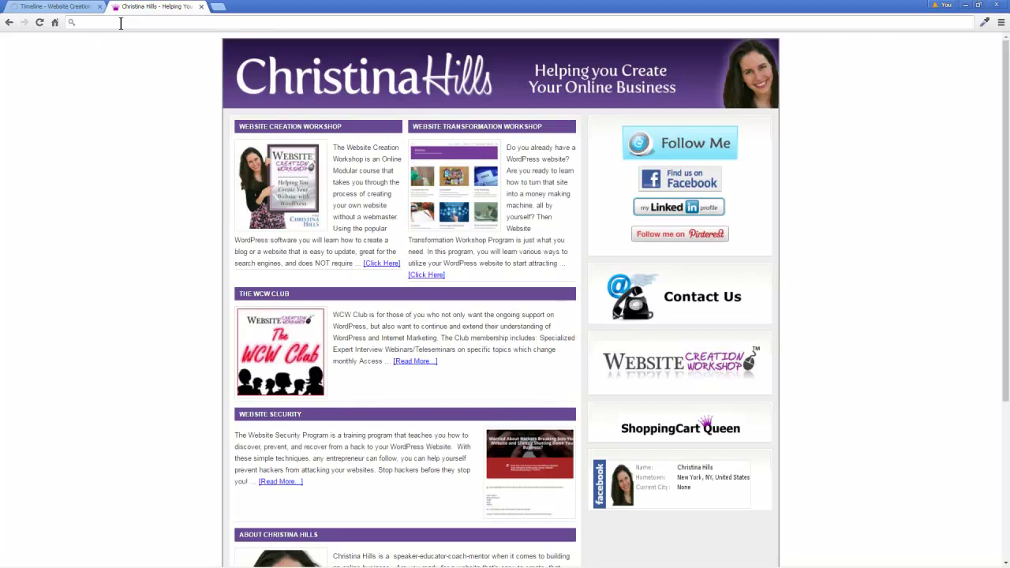
pyautogui.write('christinahills.name/')
pyautogui.press('Return')
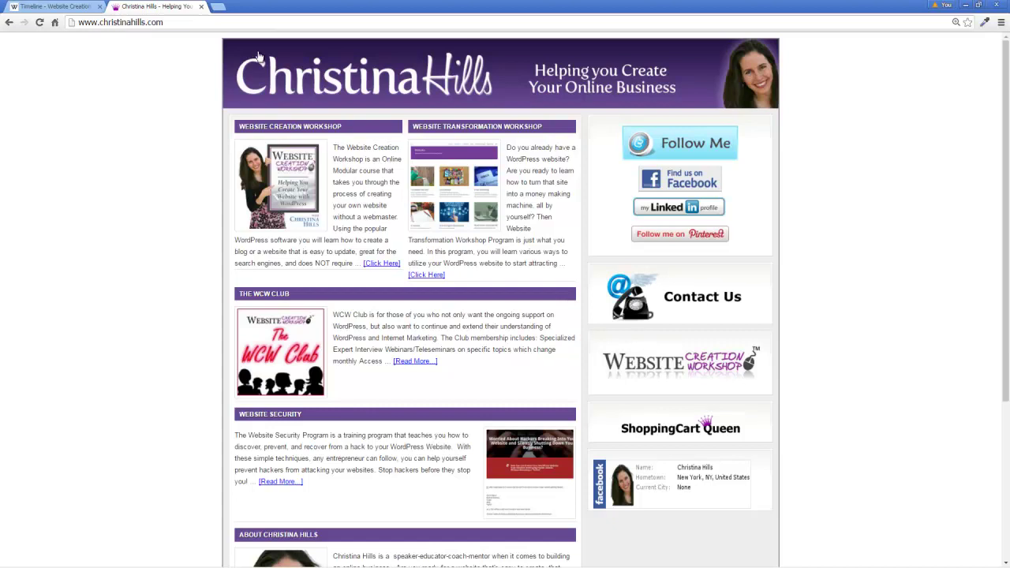
pyautogui.click(998, 8)
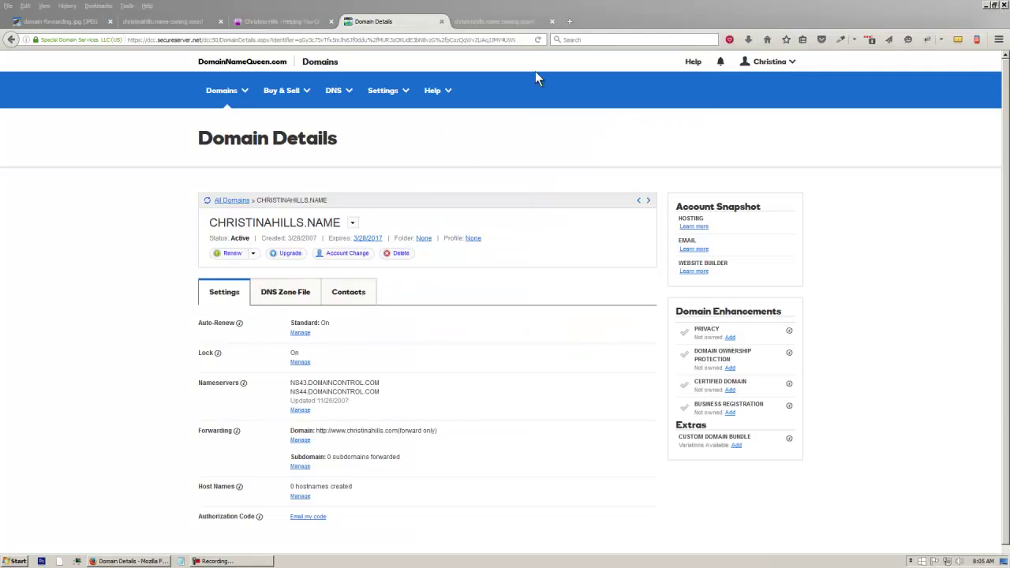
pyautogui.click(1004, 6)
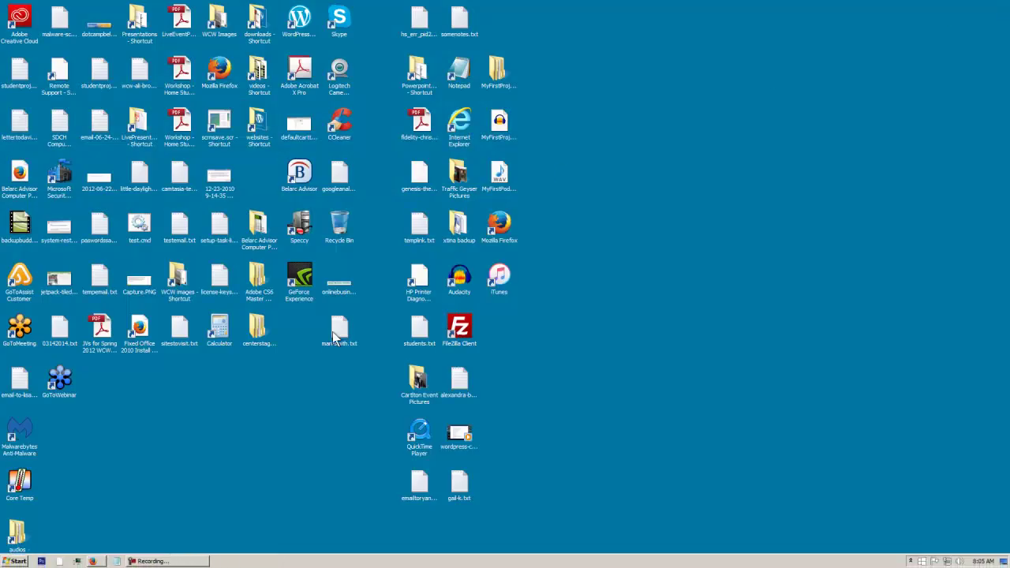
pyautogui.click(94, 561)
pyautogui.click(192, 24)
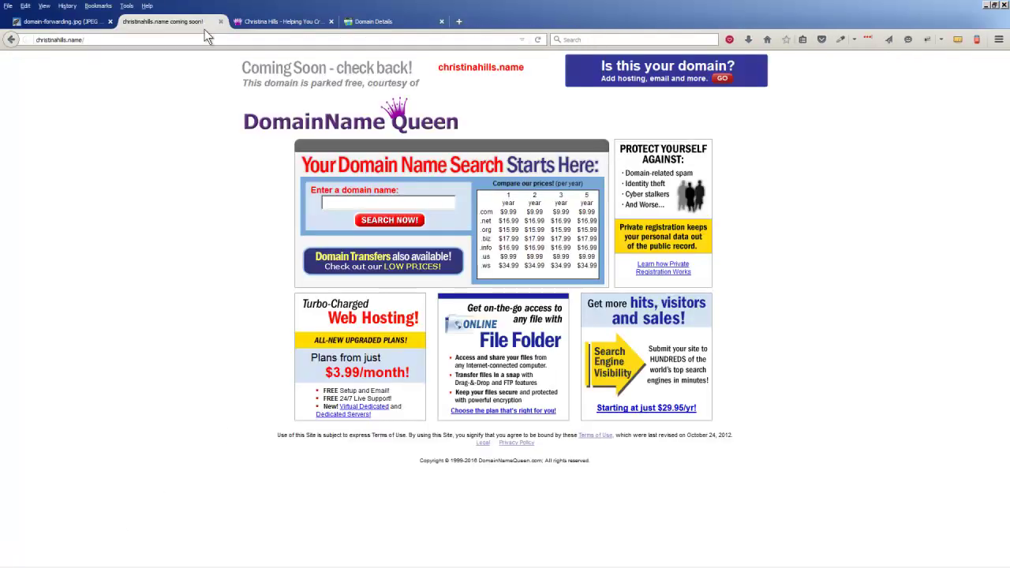
pyautogui.click(136, 40)
pyautogui.press('Return')
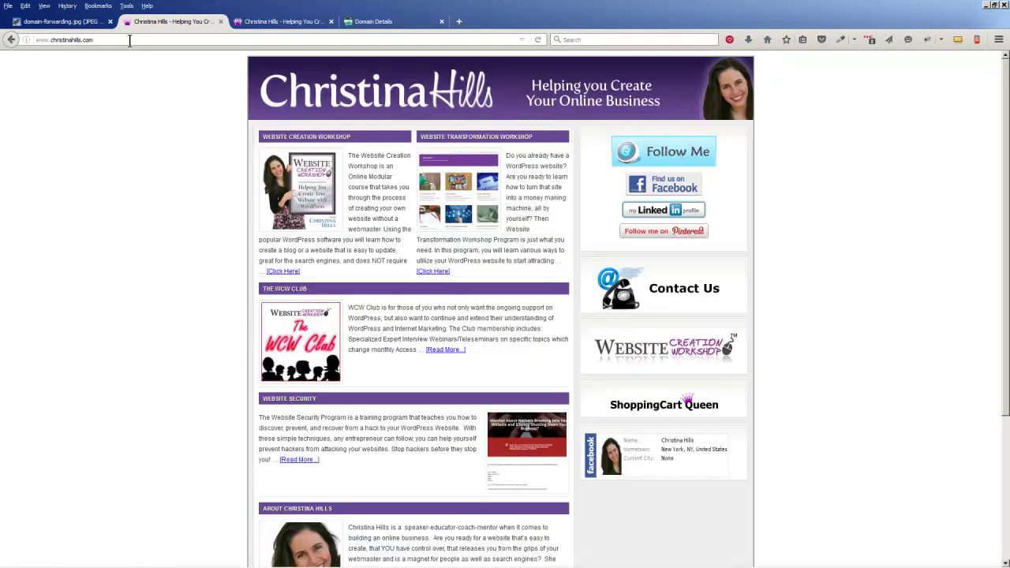
pyautogui.click(460, 22)
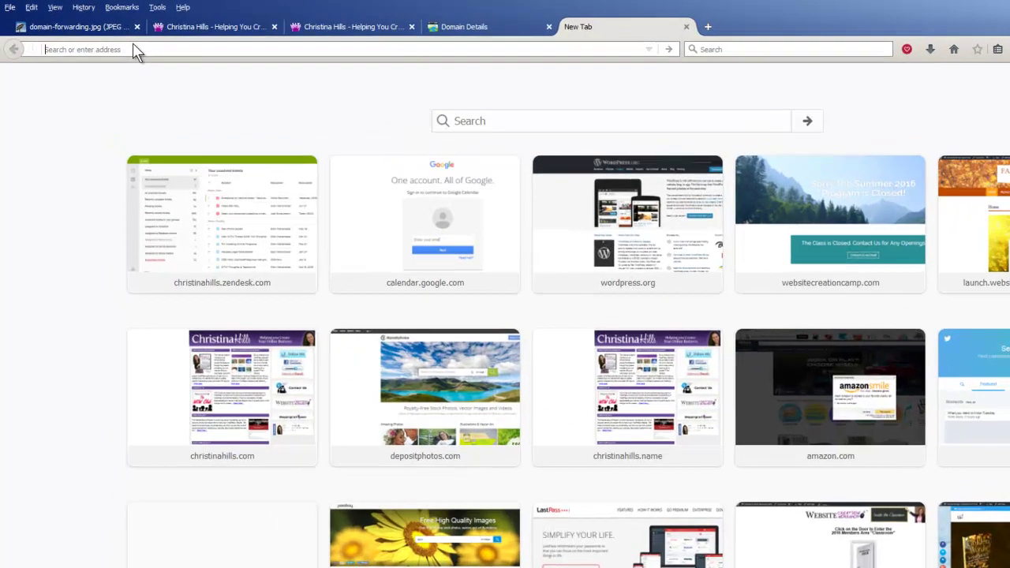
pyautogui.write('christinahills.name/')
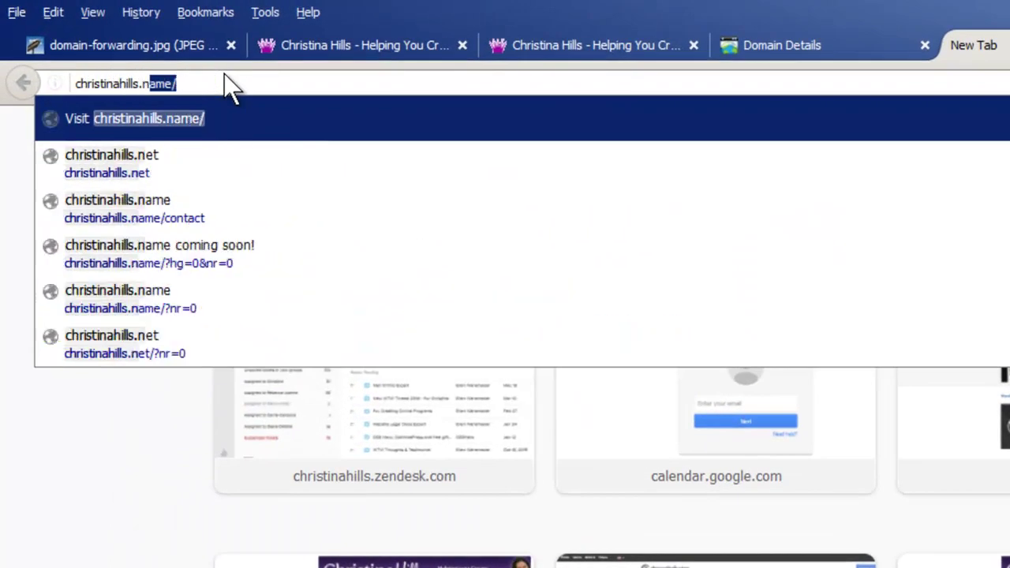
pyautogui.click(229, 85)
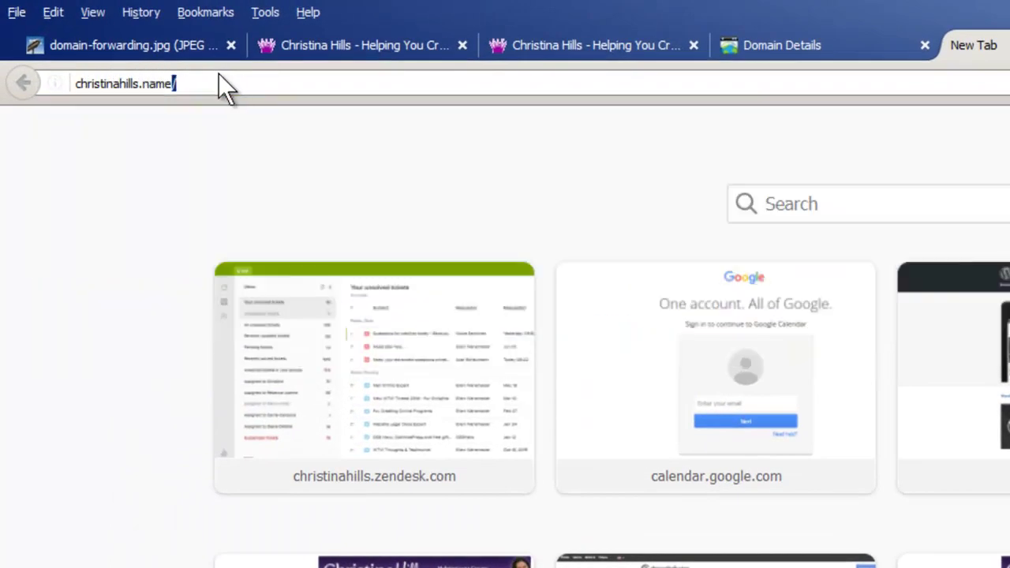
pyautogui.press('BackSpace')
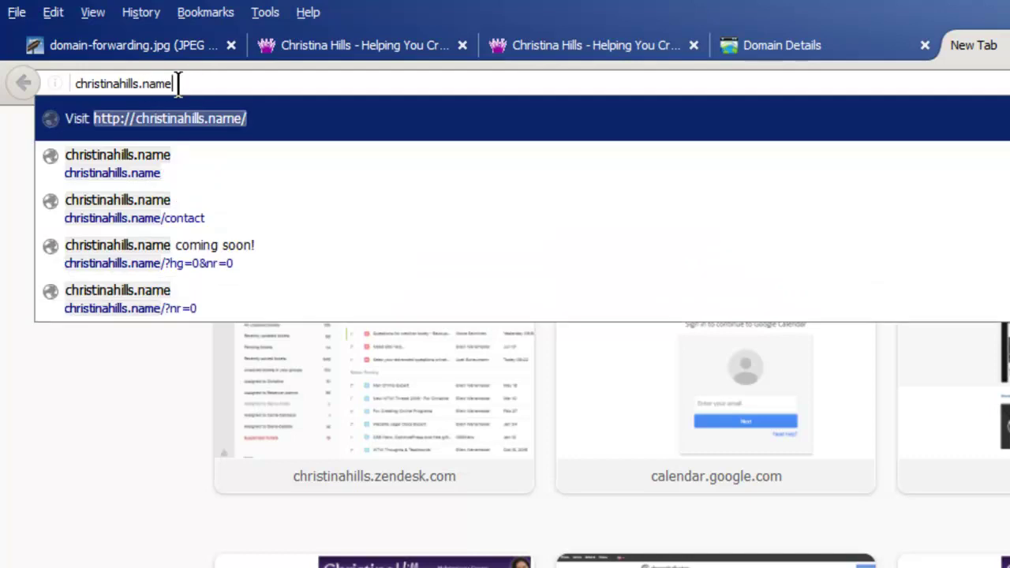
pyautogui.click(179, 84)
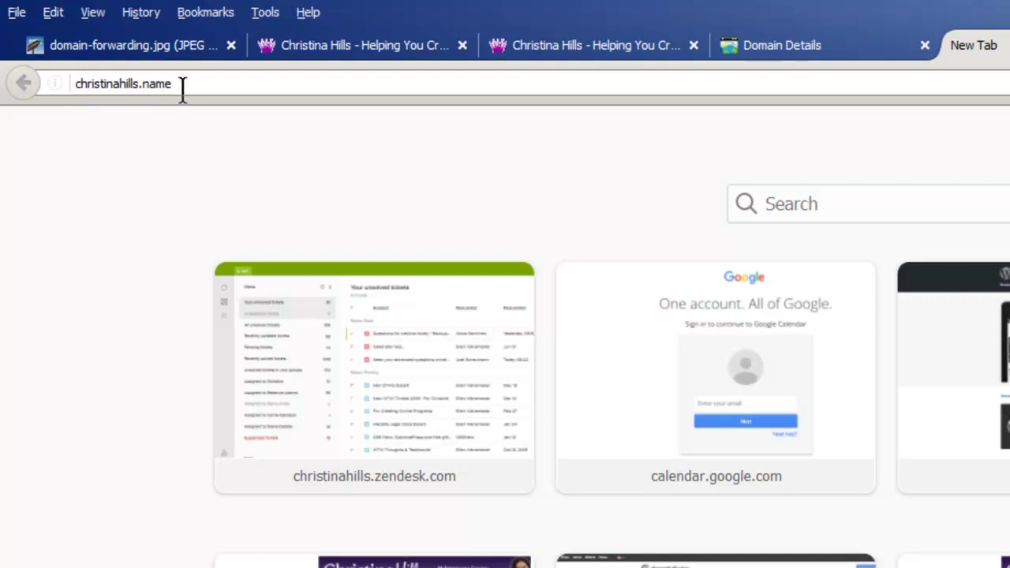
pyautogui.press('Return')
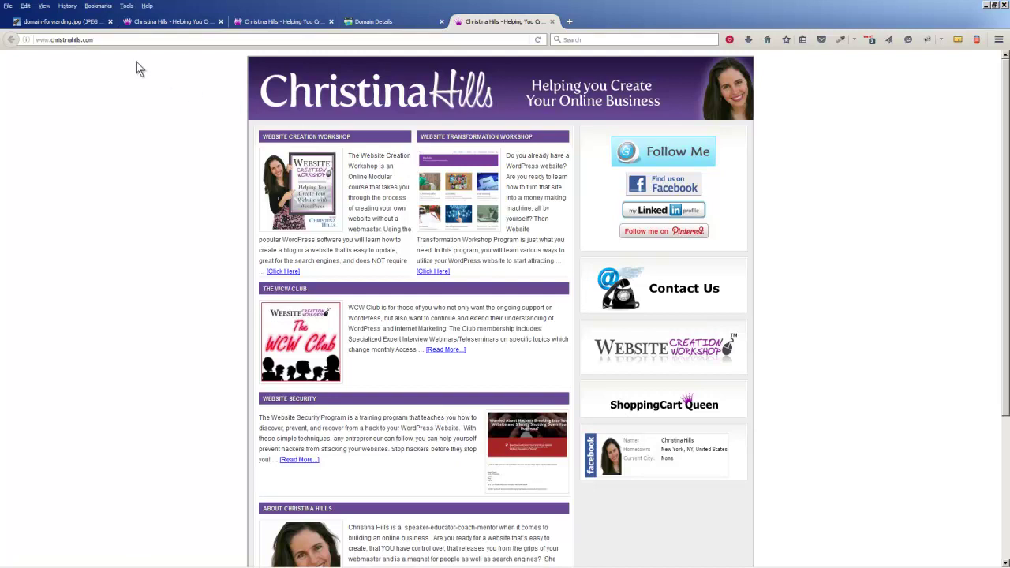
pyautogui.click(115, 39)
pyautogui.click(105, 39)
pyautogui.press('BackSpace')
pyautogui.press('BackSpace')
pyautogui.press('BackSpace')
pyautogui.press('BackSpace')
pyautogui.write('.name')
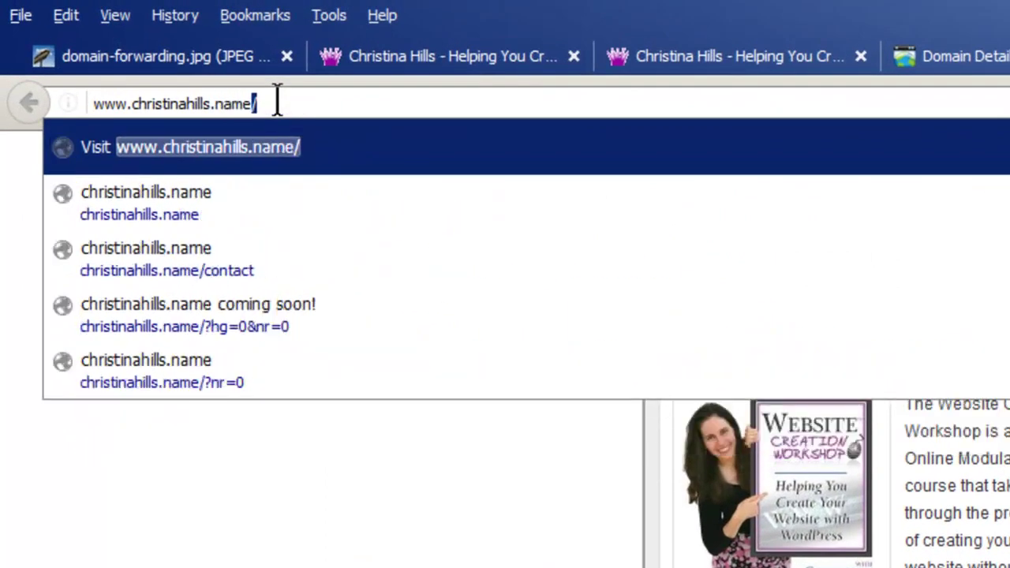
pyautogui.write('/contac')
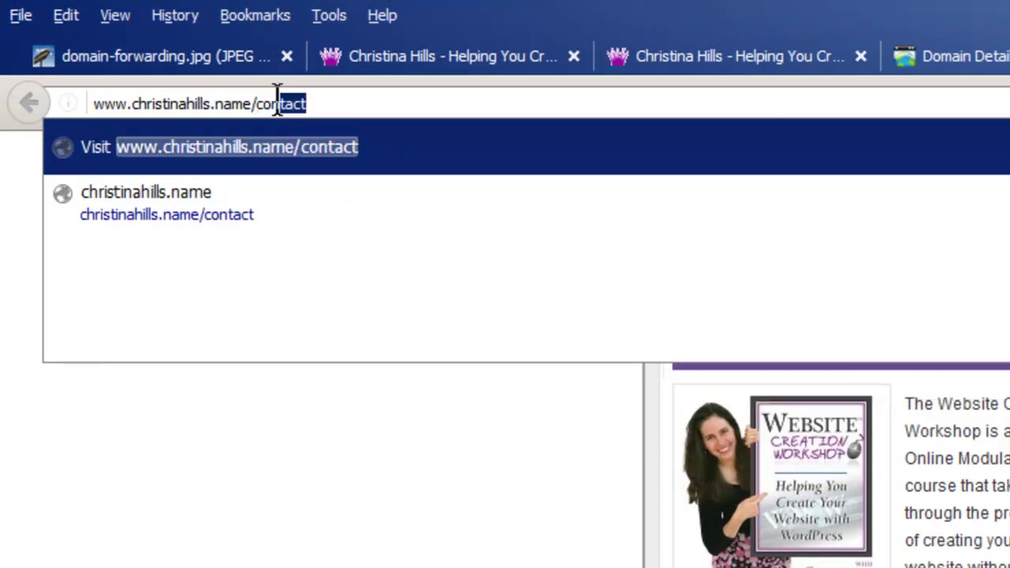
pyautogui.write('t')
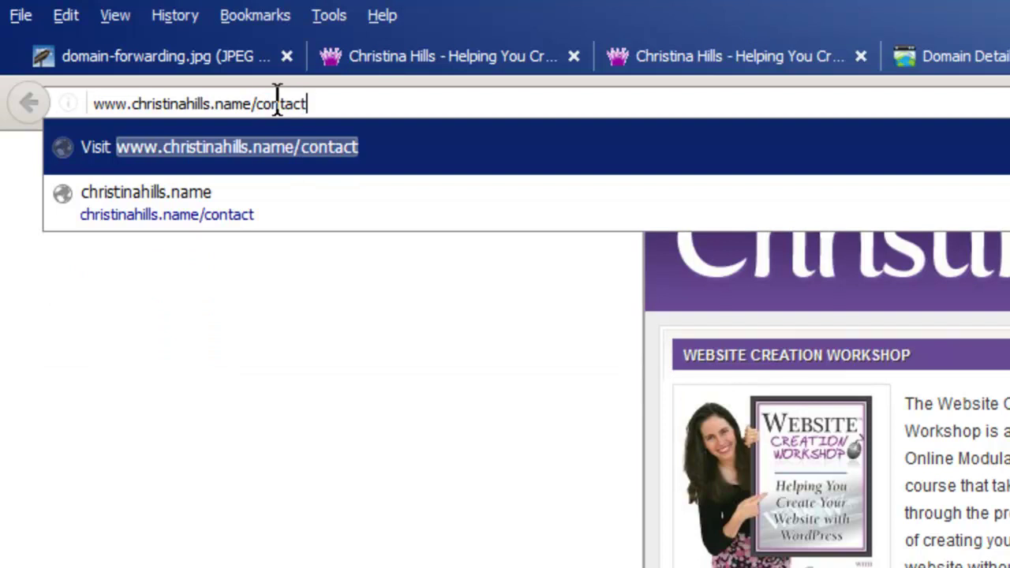
pyautogui.click(329, 106)
pyautogui.press('Return')
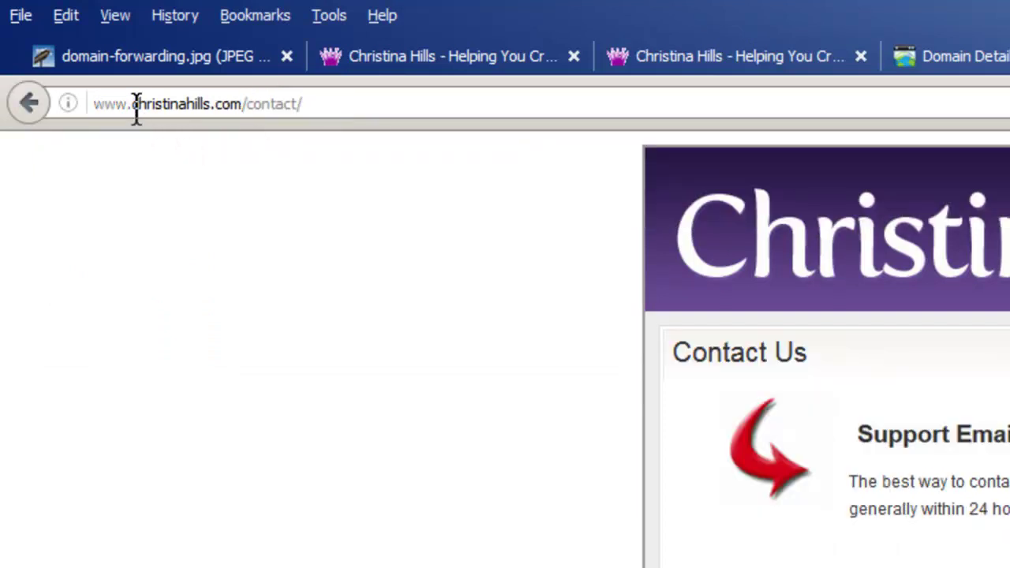
# Edit the address back to the .name domain and briefly check the Domain Details tab.
pyautogui.click(318, 104)
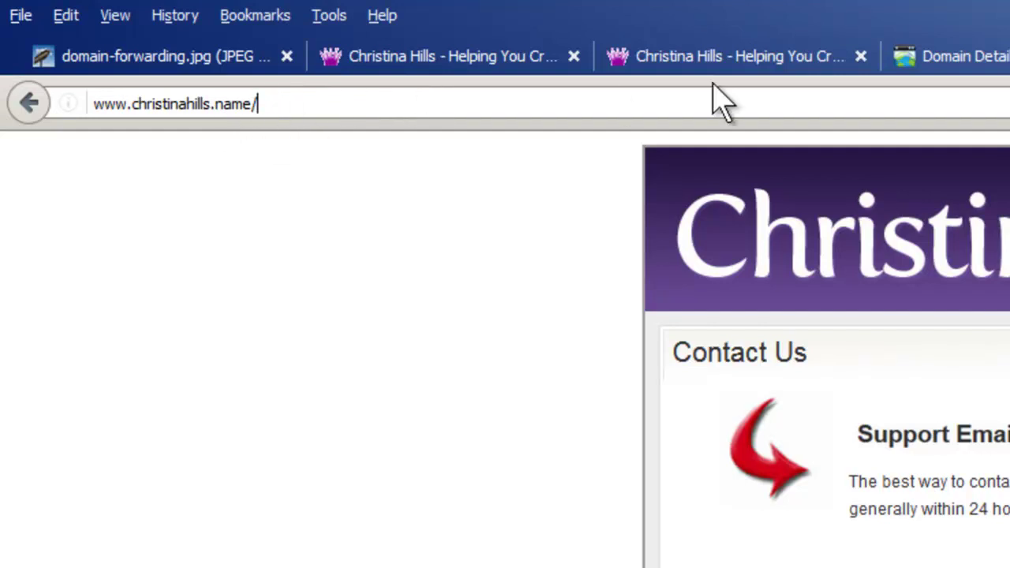
pyautogui.click(937, 71)
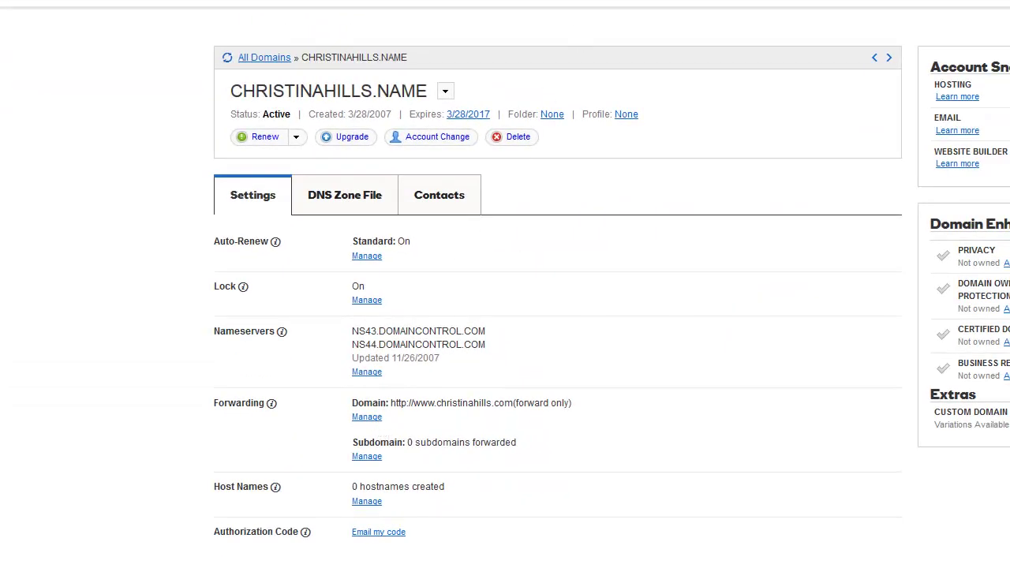
pyautogui.click(498, 22)
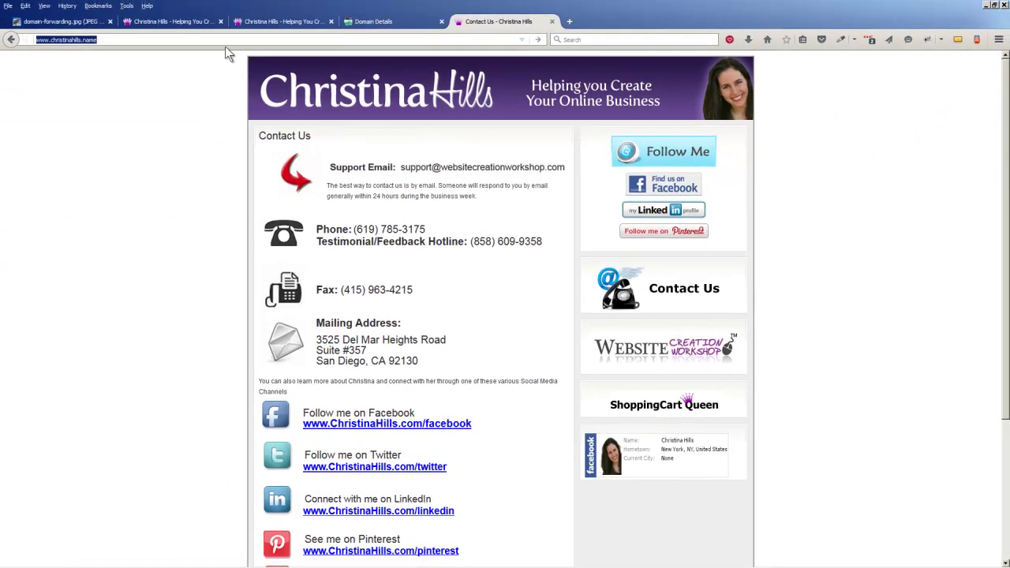
pyautogui.press('Return')
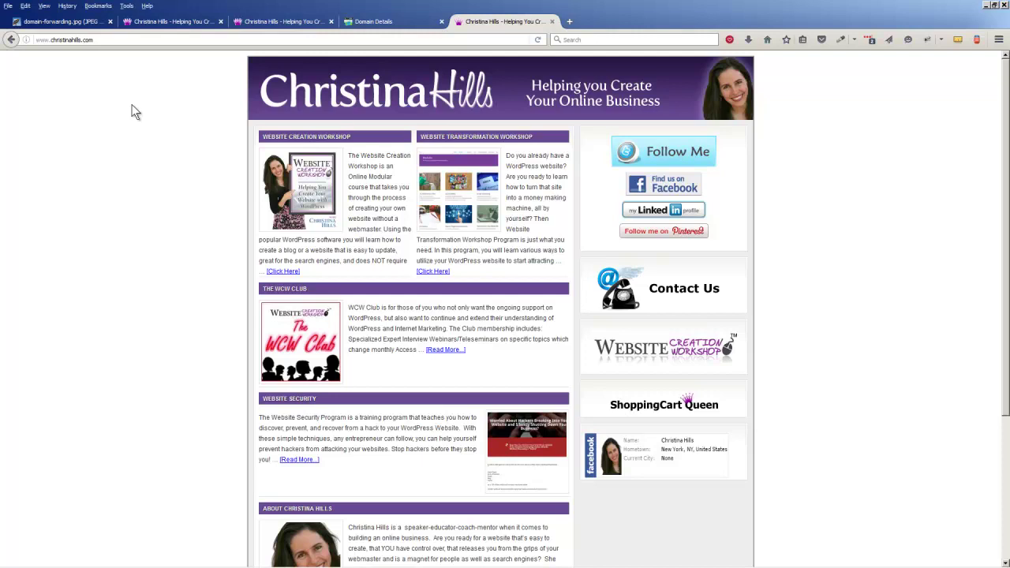
pyautogui.click(360, 22)
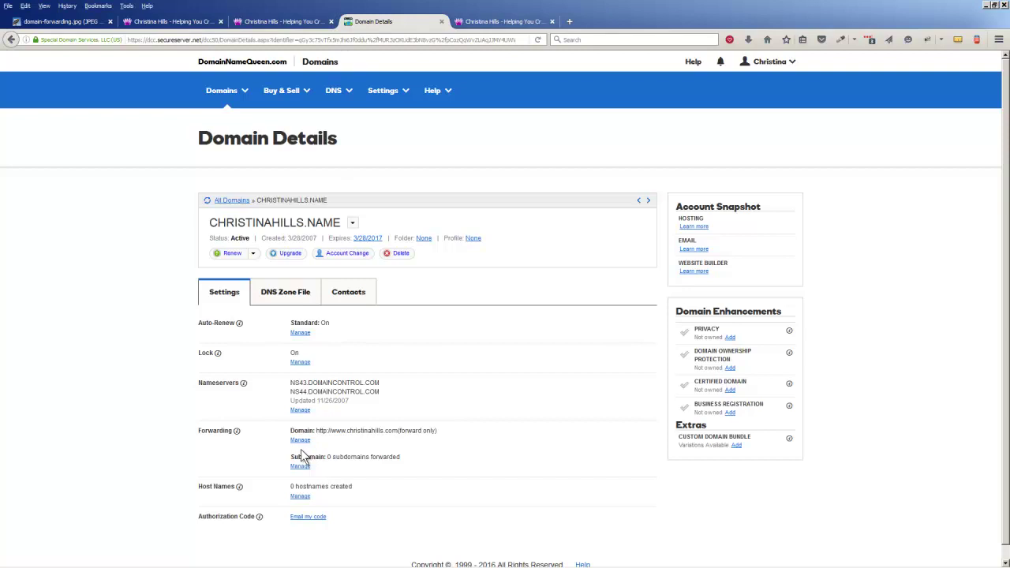
# Switch to the domain-forwarding.jpg tab showing the Domain Forwarding signpost graphic.
pyautogui.click(47, 24)
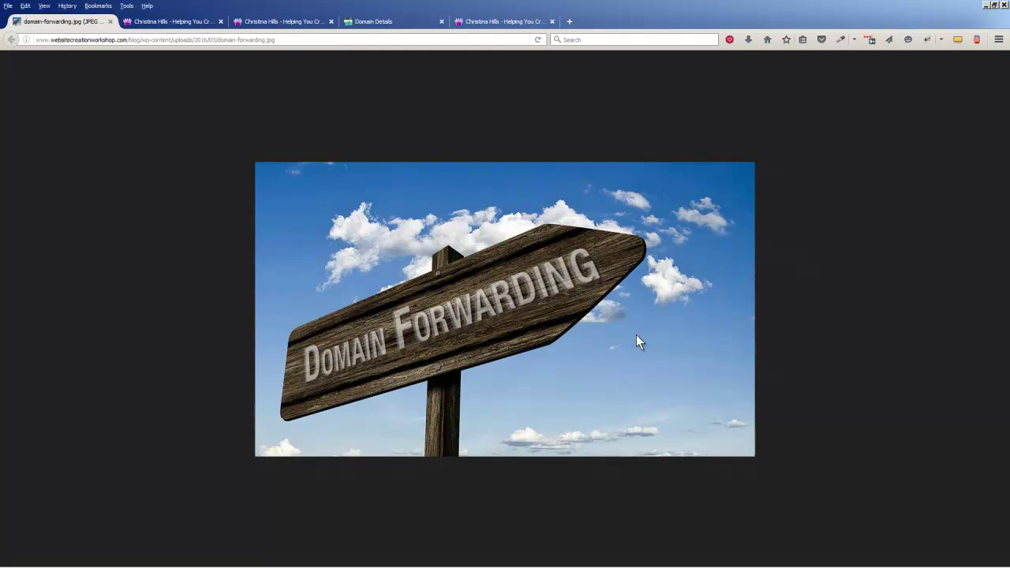
pyautogui.click(398, 22)
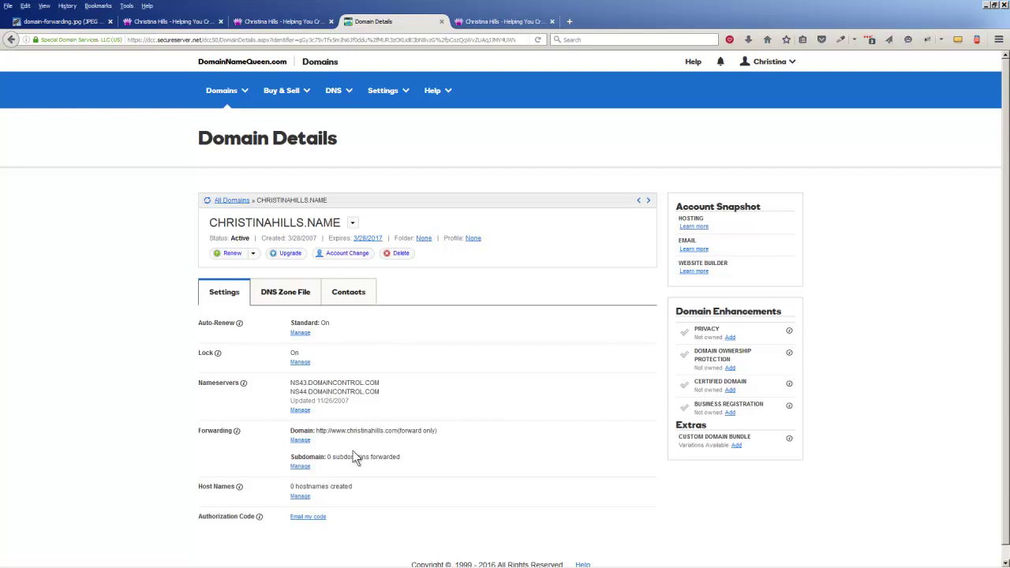
pyautogui.hotkey('ctrl', 'Tab')
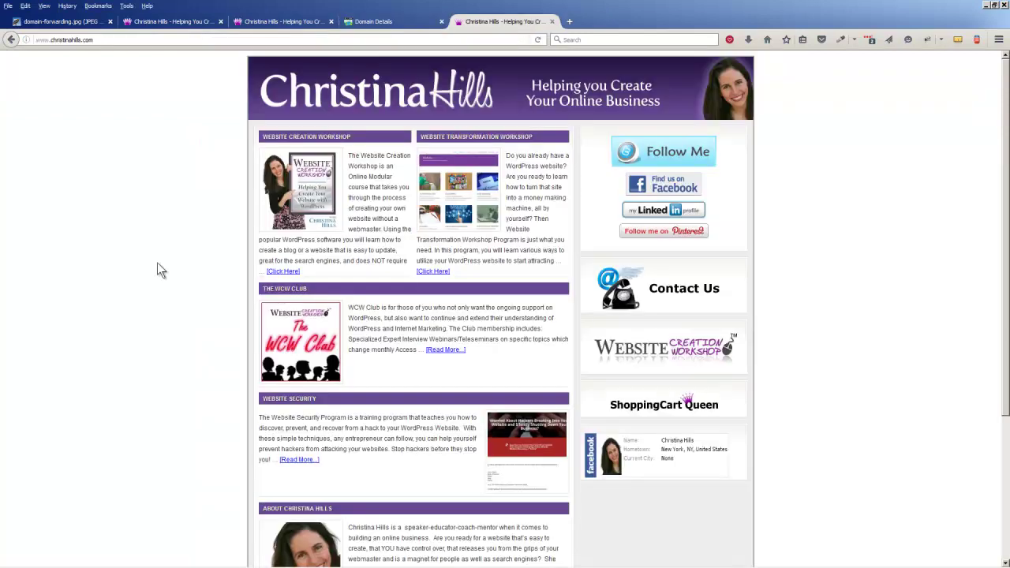